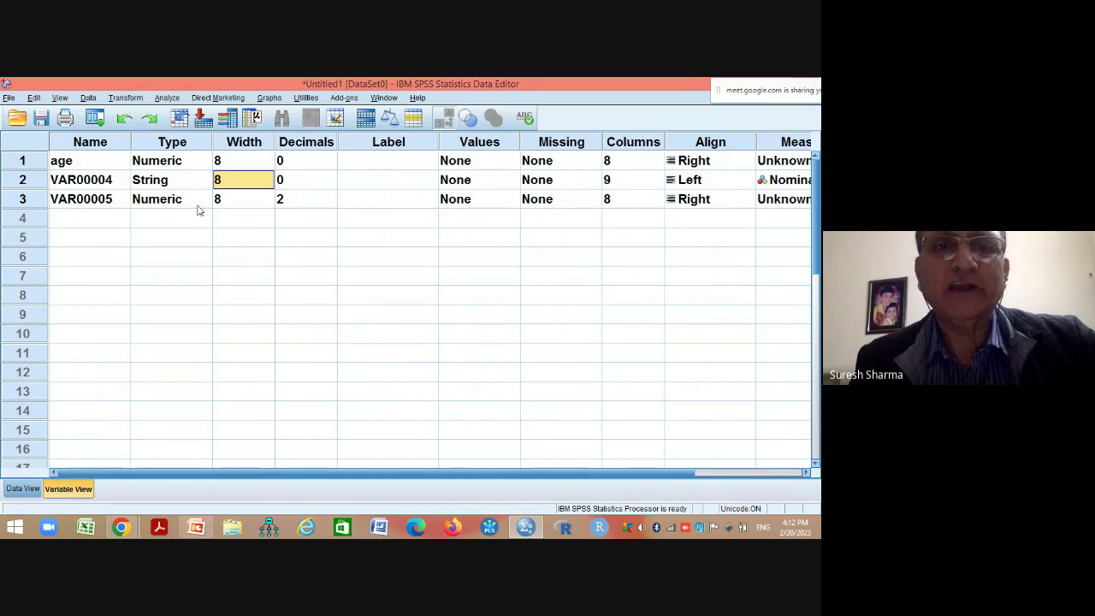
Open the value labels of VAR00005 and add the label "male" for value 1.
click(503, 200)
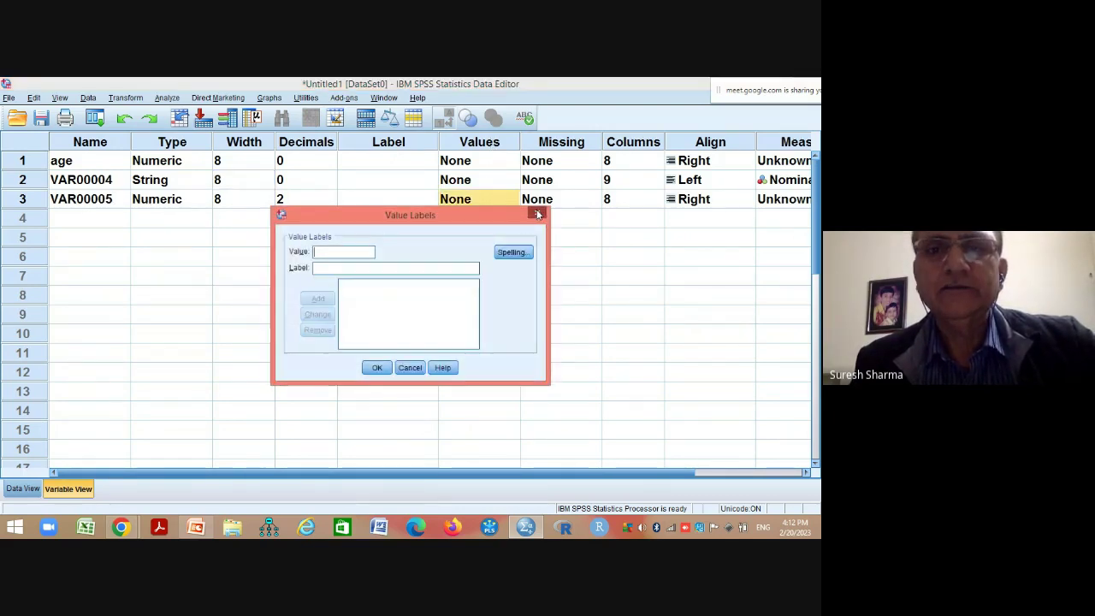
click(536, 214)
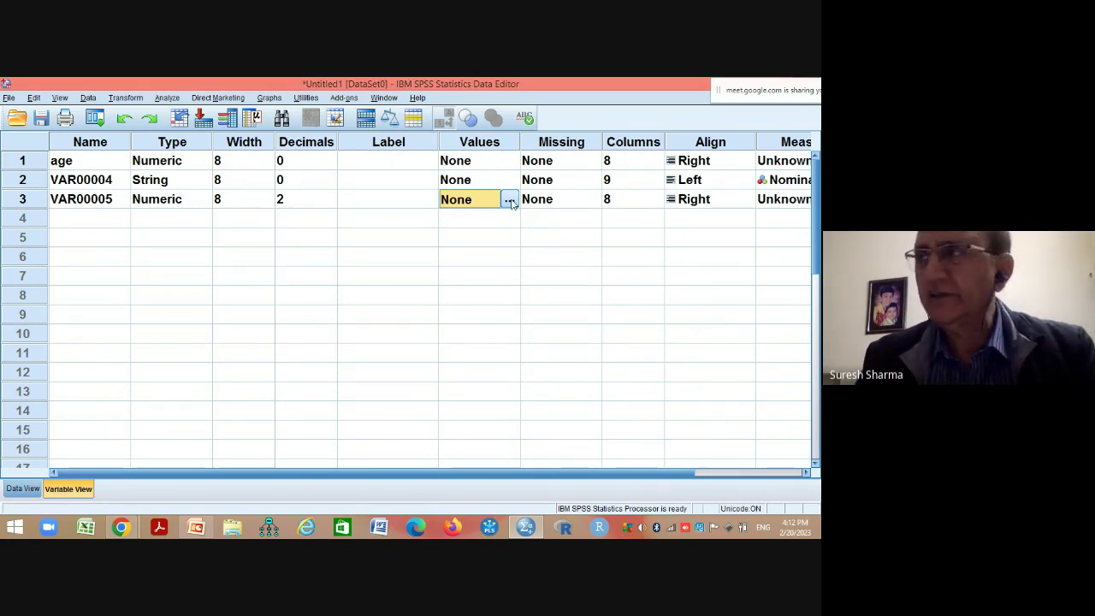
click(509, 201)
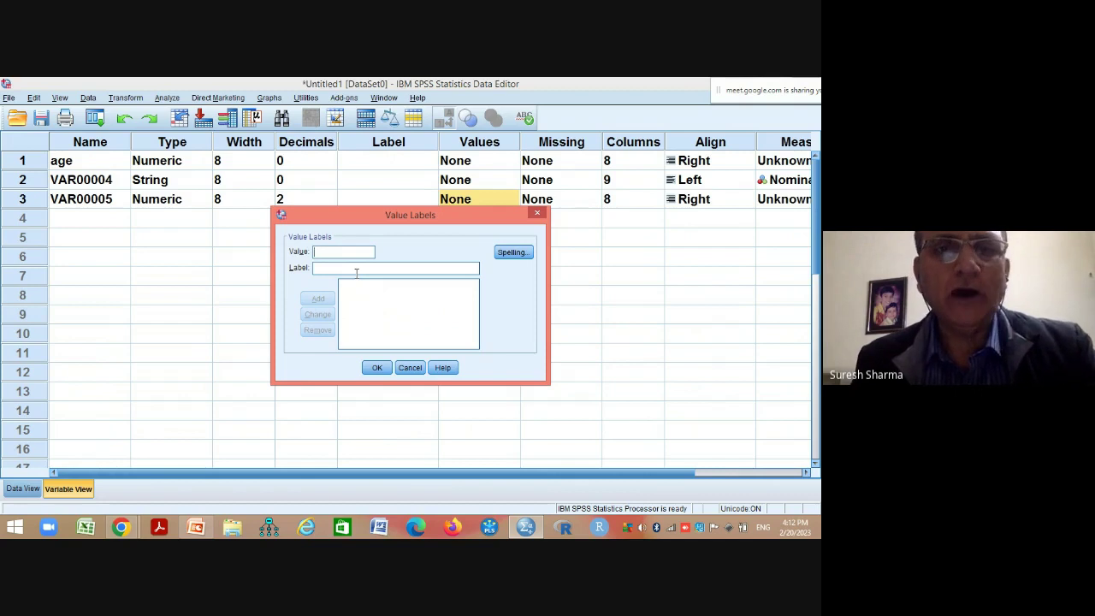
text(1malr)
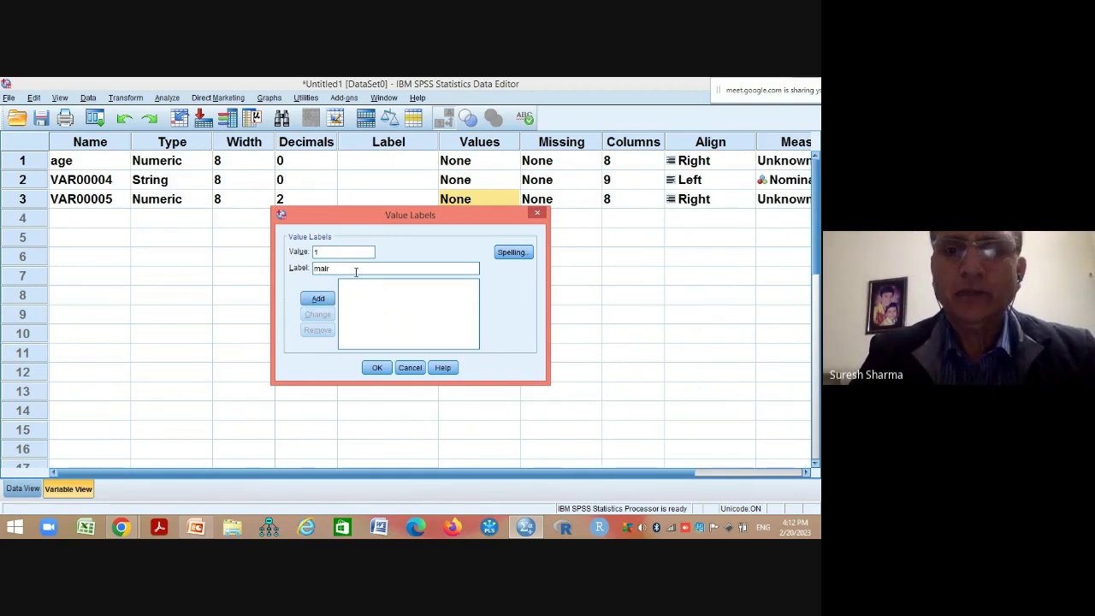
key(BackSpace)
text(e)
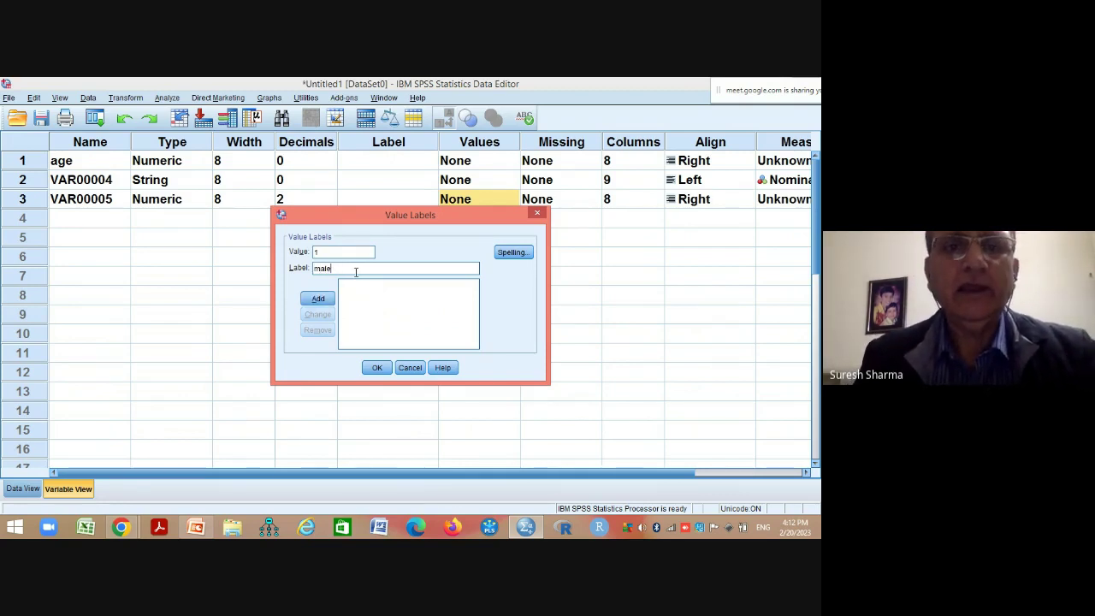
click(318, 299)
Add the label "female" for value 2 and apply the value labels to VAR00005.
text(2)
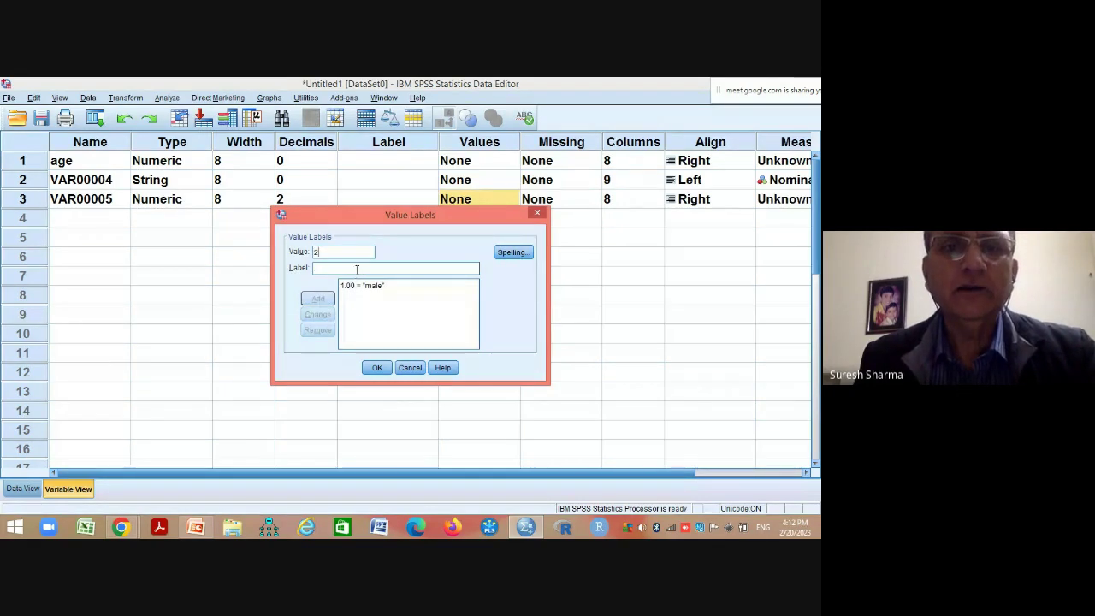
text(female)
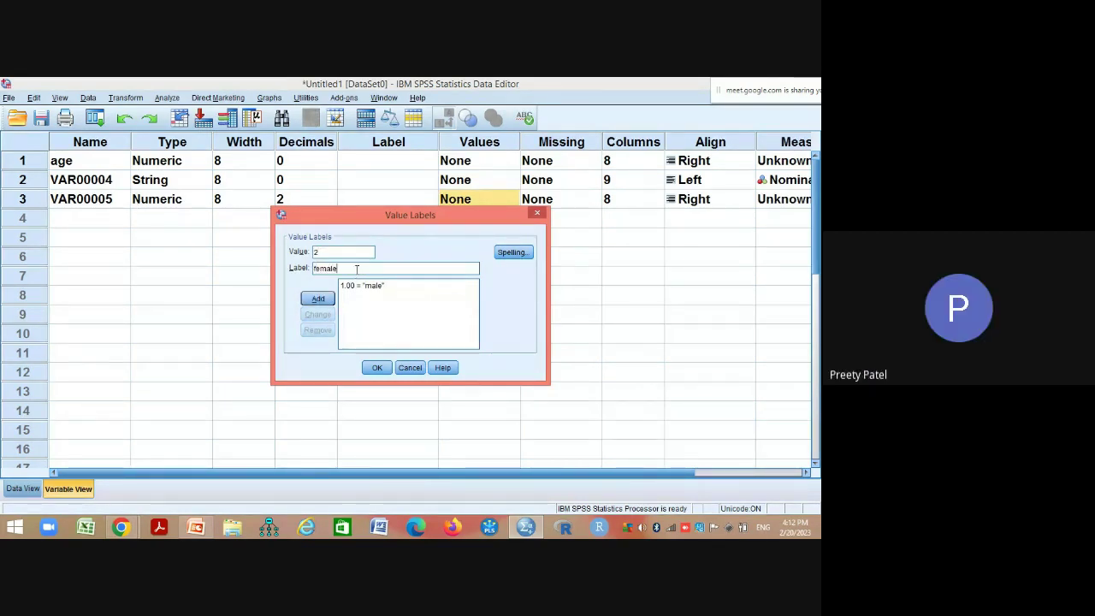
click(317, 298)
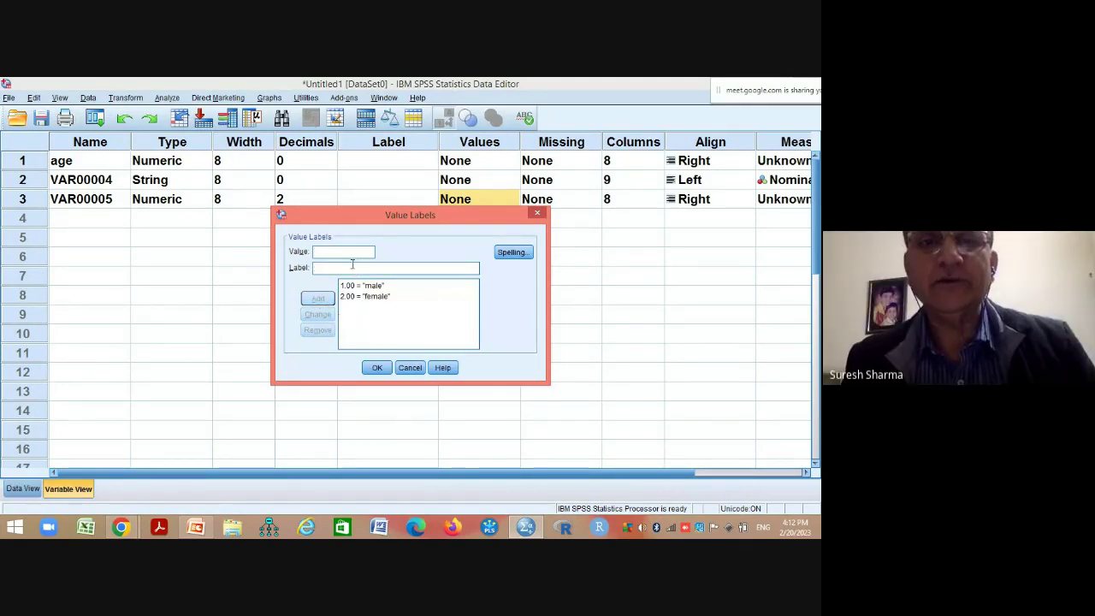
click(379, 368)
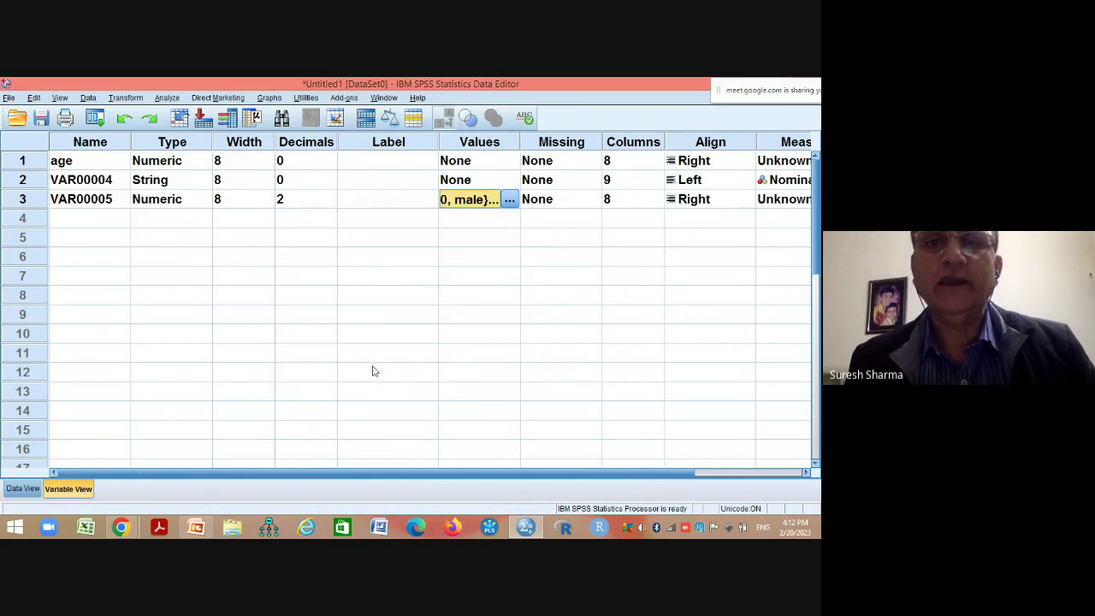
Compare the value labels and numeric codes of VAR00005 in the data, and check the variable definitions.
click(23, 489)
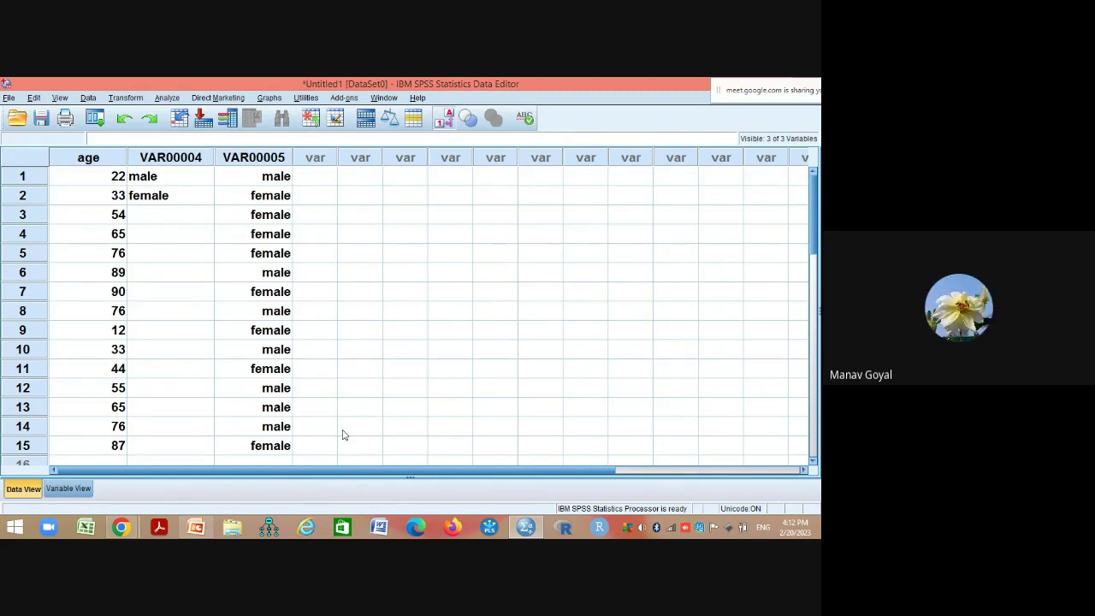
click(447, 121)
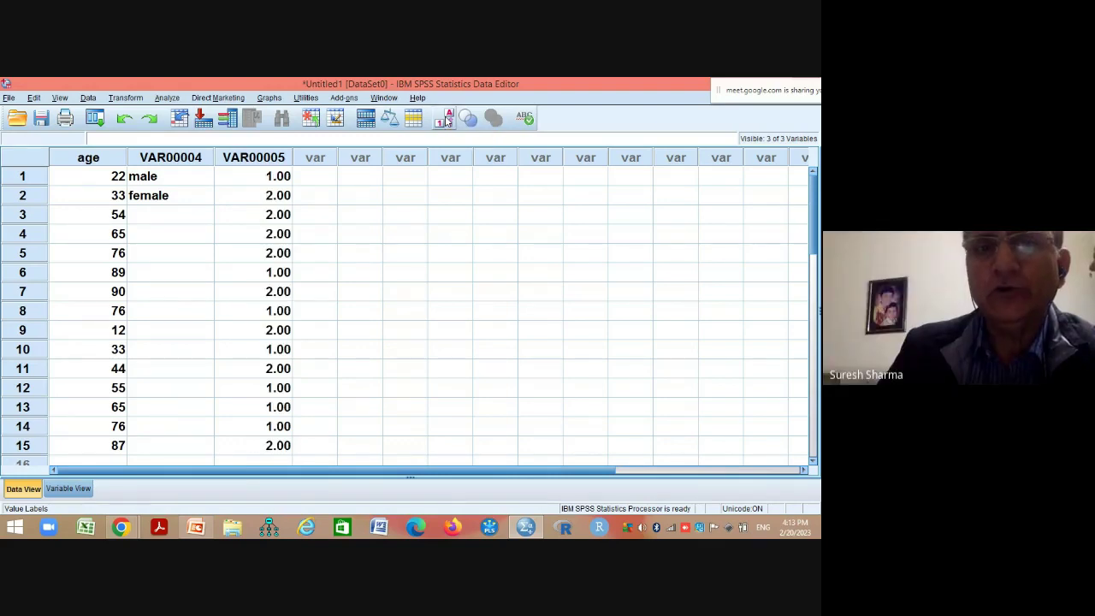
click(446, 121)
click(447, 121)
click(447, 120)
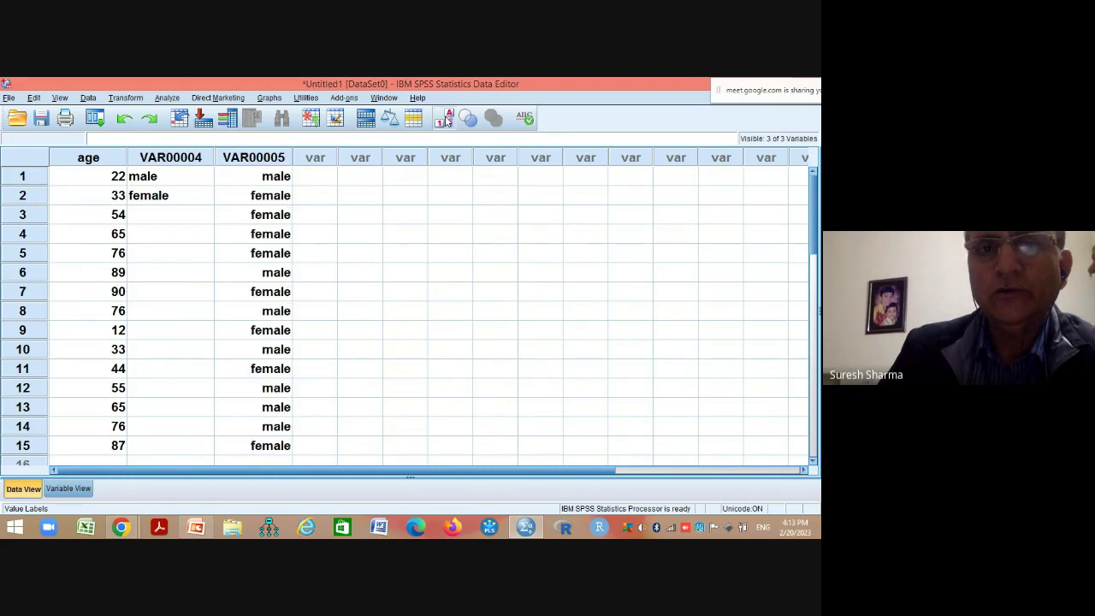
click(447, 120)
click(446, 120)
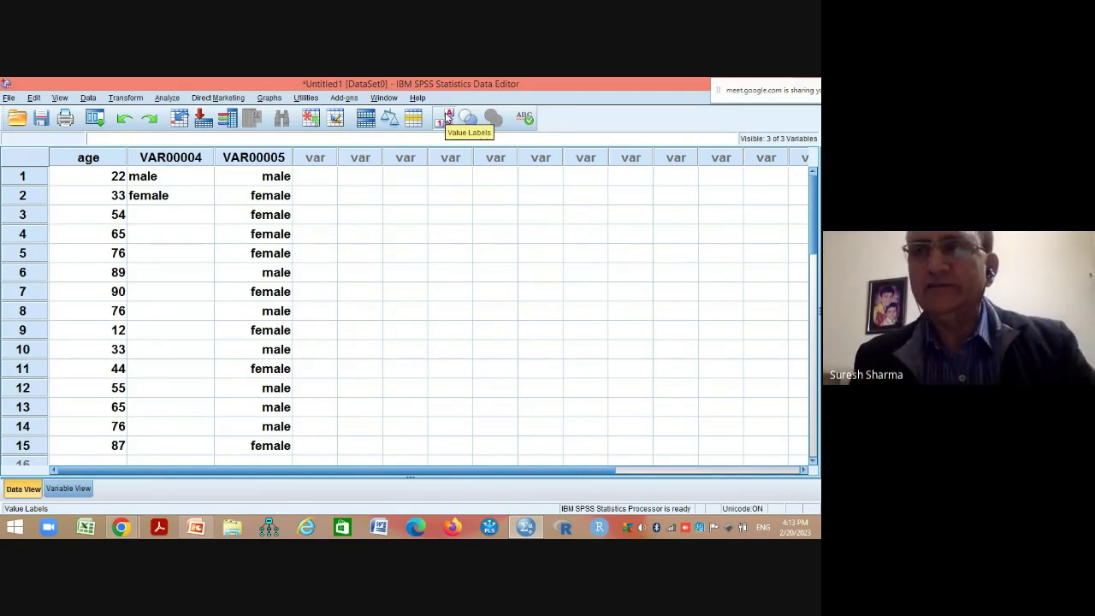
click(68, 488)
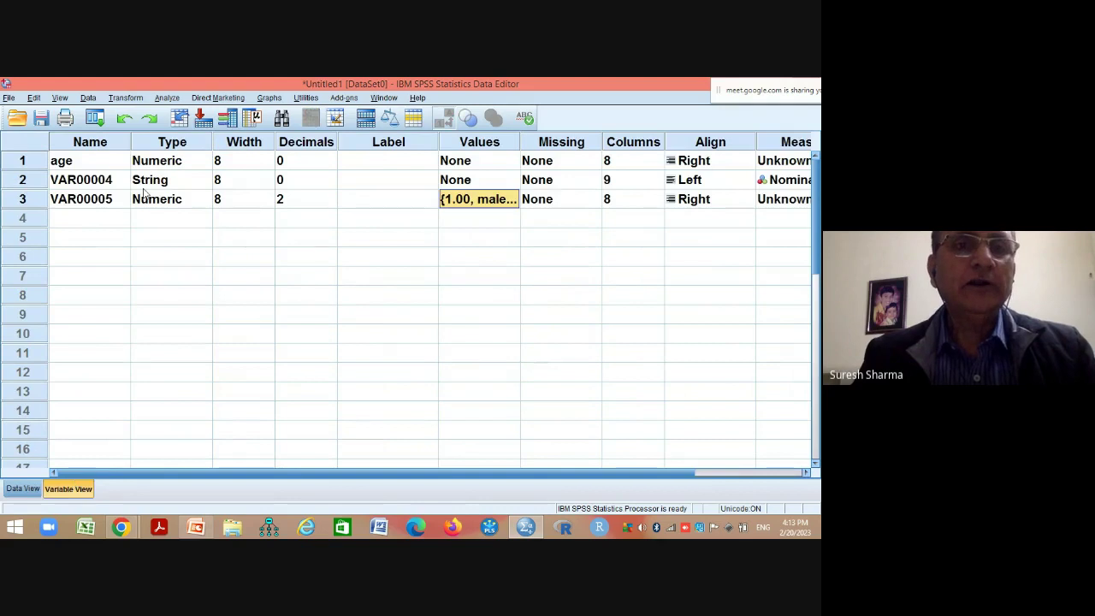
click(23, 490)
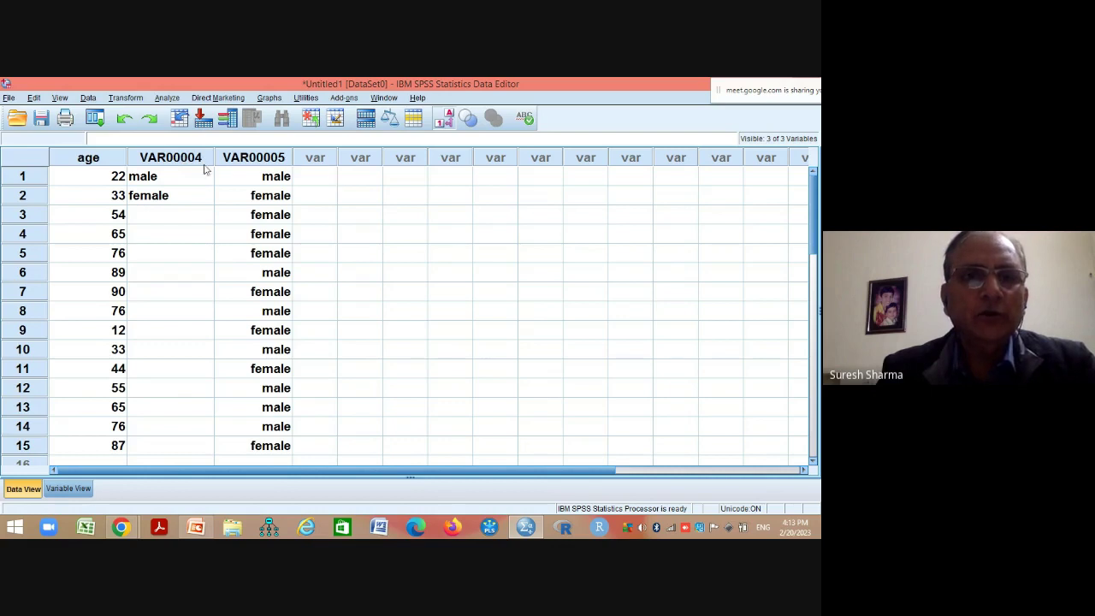
click(183, 161)
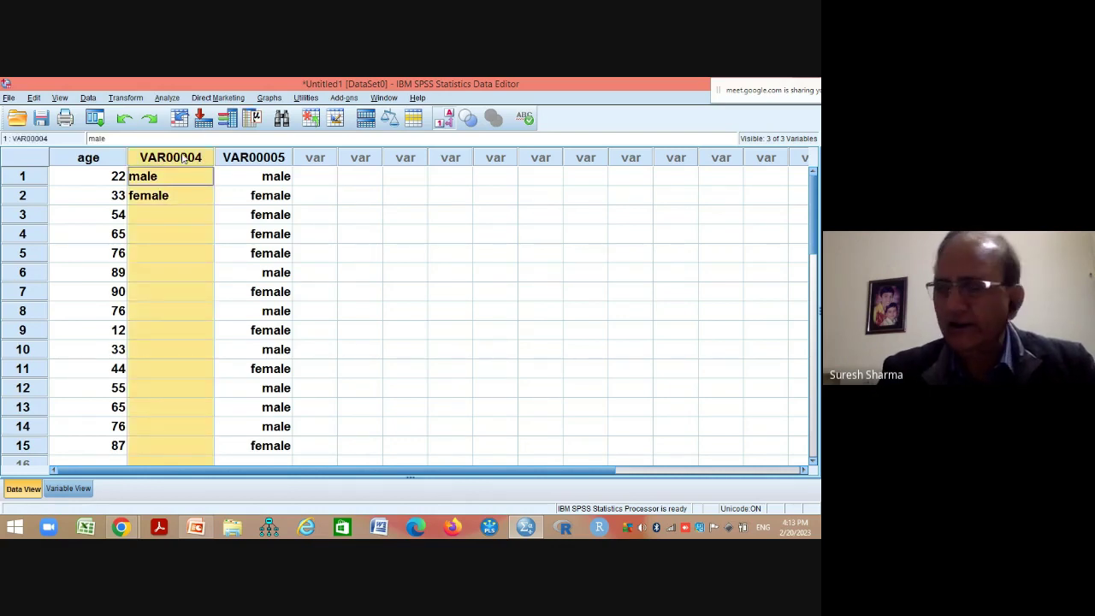
right_click(183, 158)
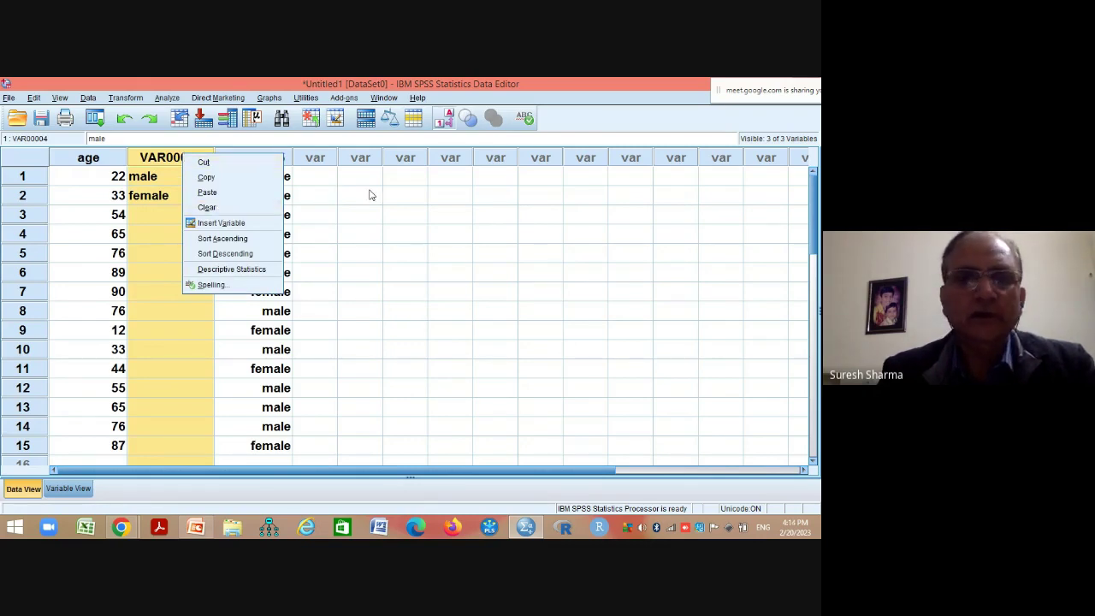
click(415, 195)
click(168, 179)
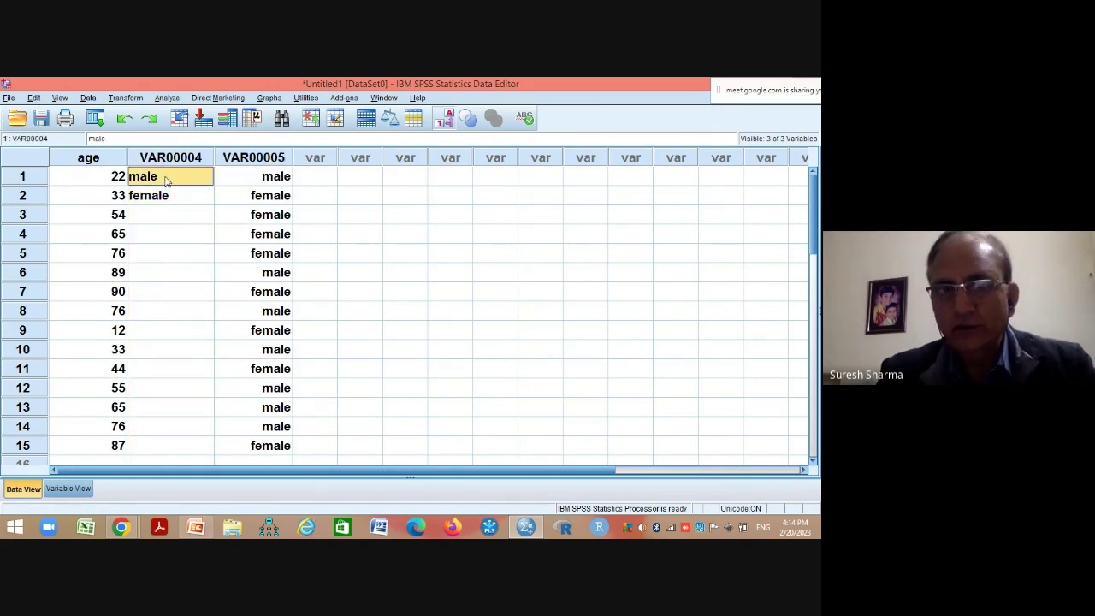
Cut the string variable VAR00004 out of the dataset.
click(173, 162)
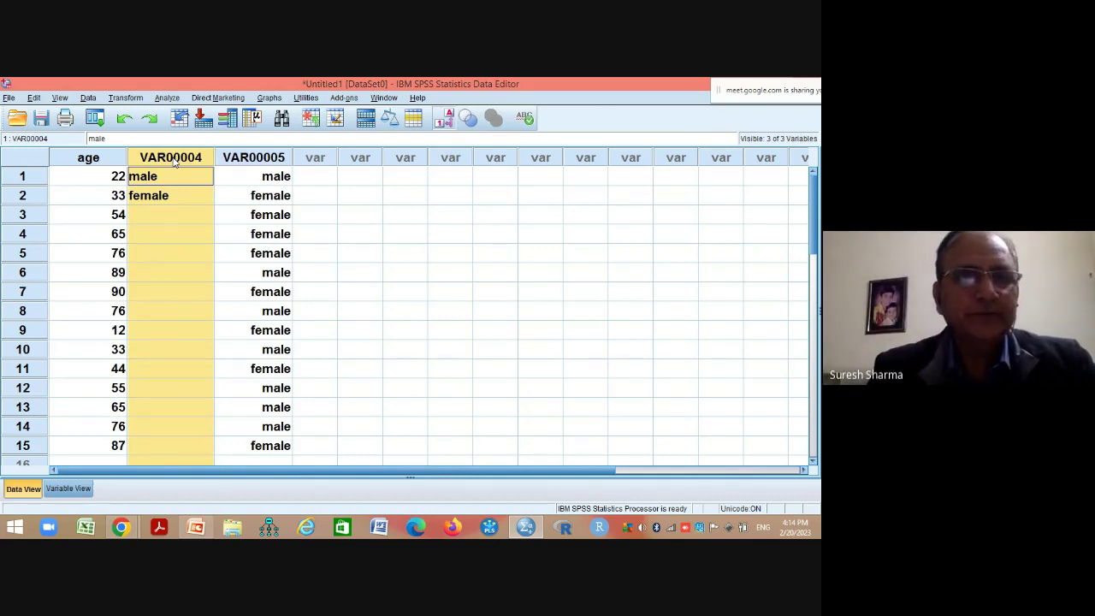
right_click(173, 163)
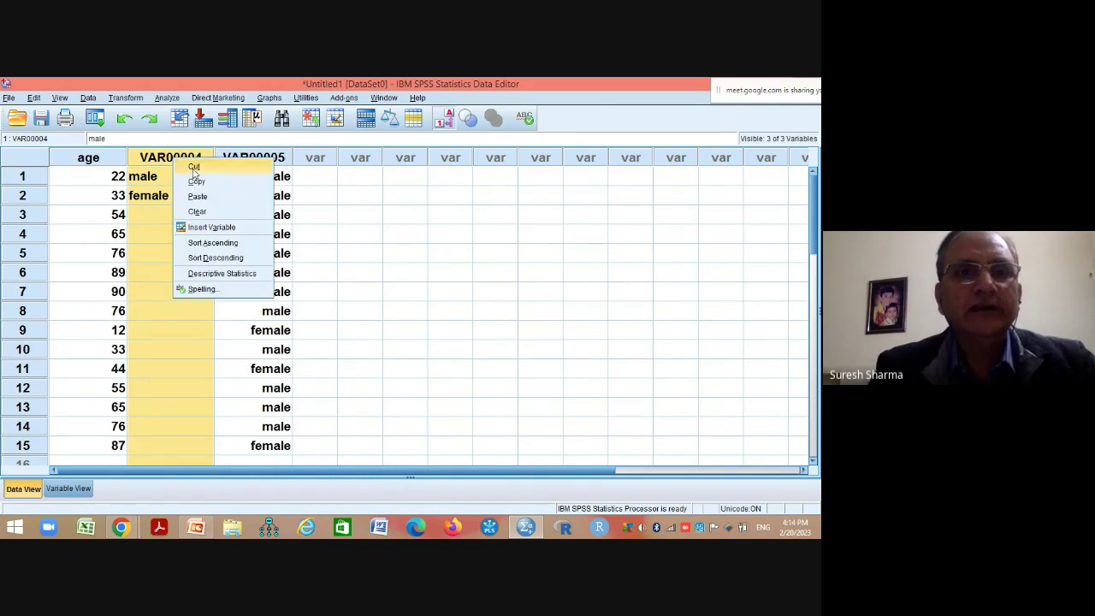
click(194, 170)
click(302, 197)
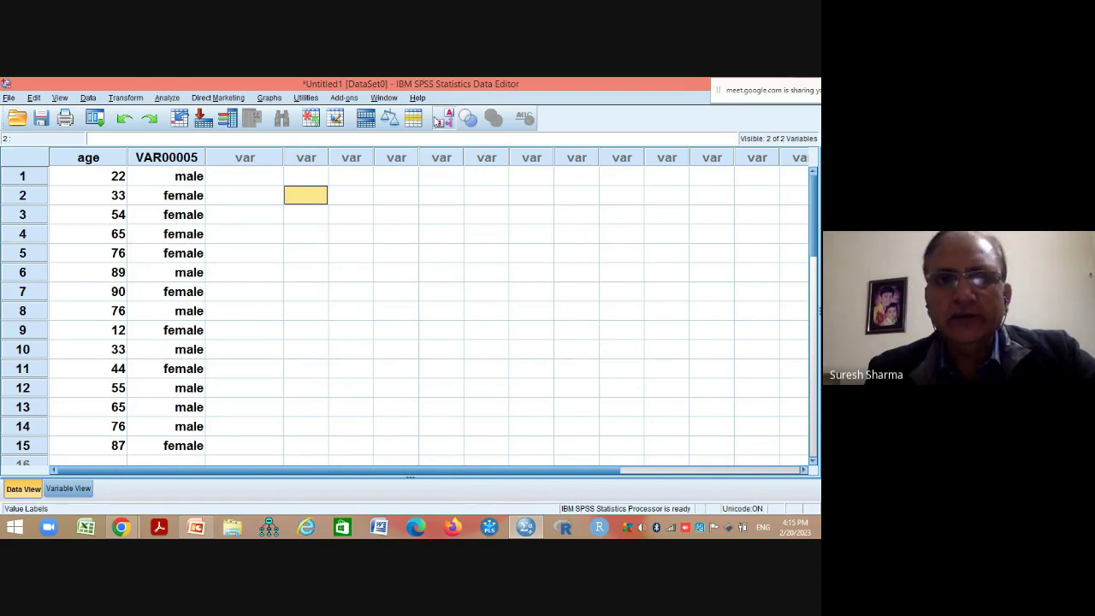
Display numeric codes instead of value labels in the data and check the remaining variable definitions.
click(445, 118)
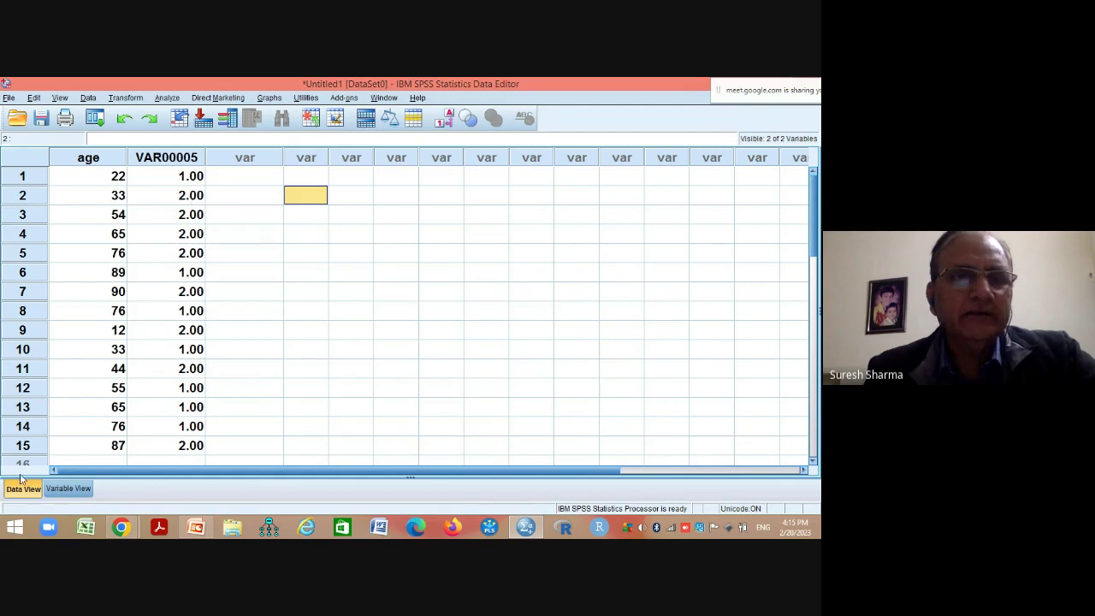
click(69, 491)
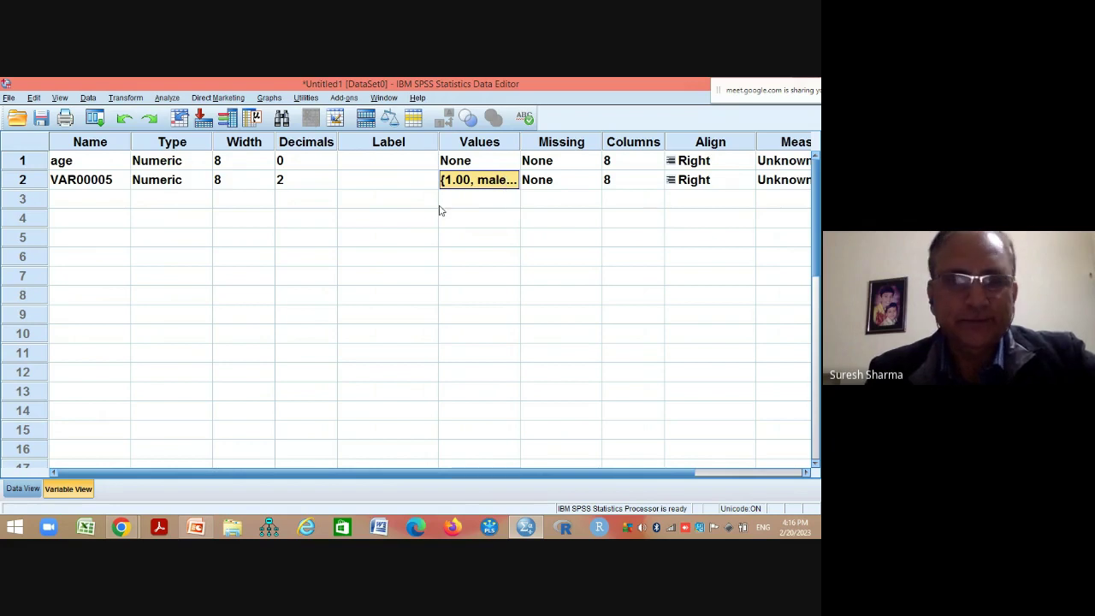
click(22, 489)
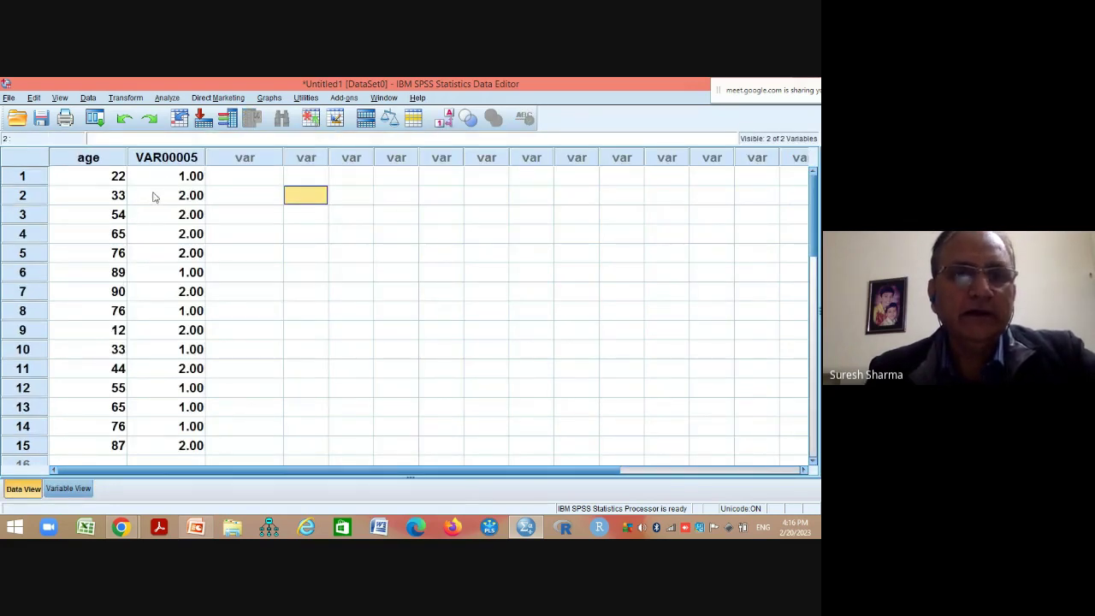
Rename the variable VAR00005 to "gender" and return to the data.
click(69, 488)
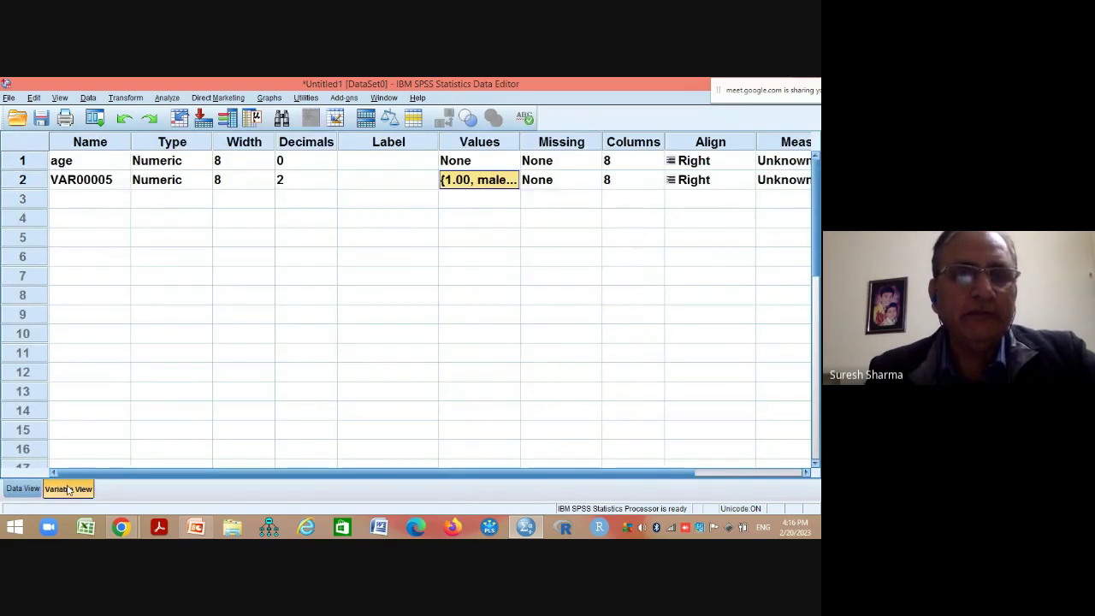
click(98, 185)
text(g)
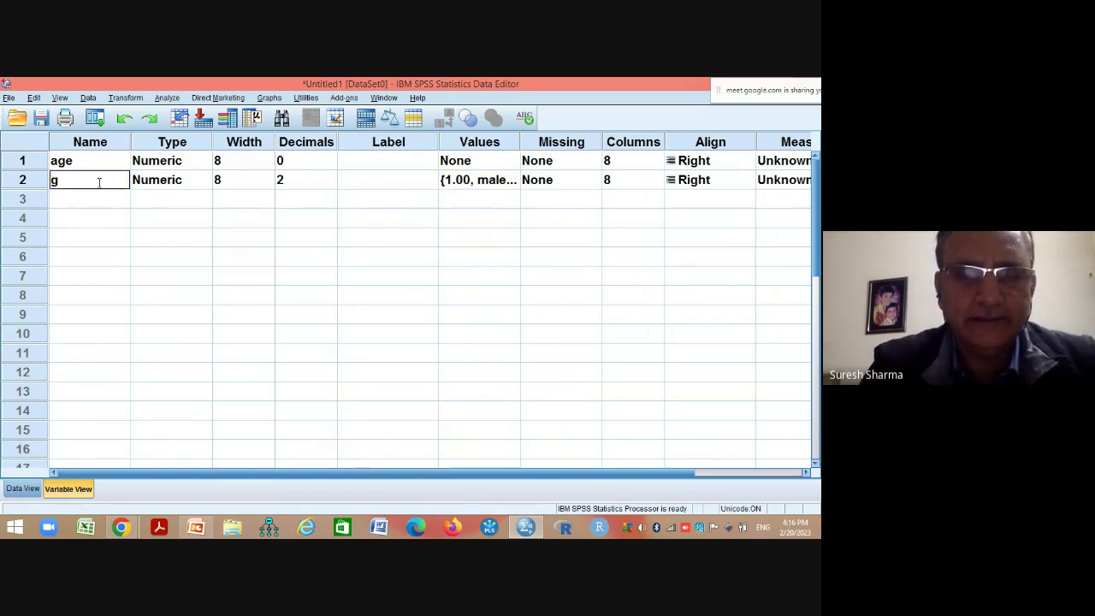
text(ender)
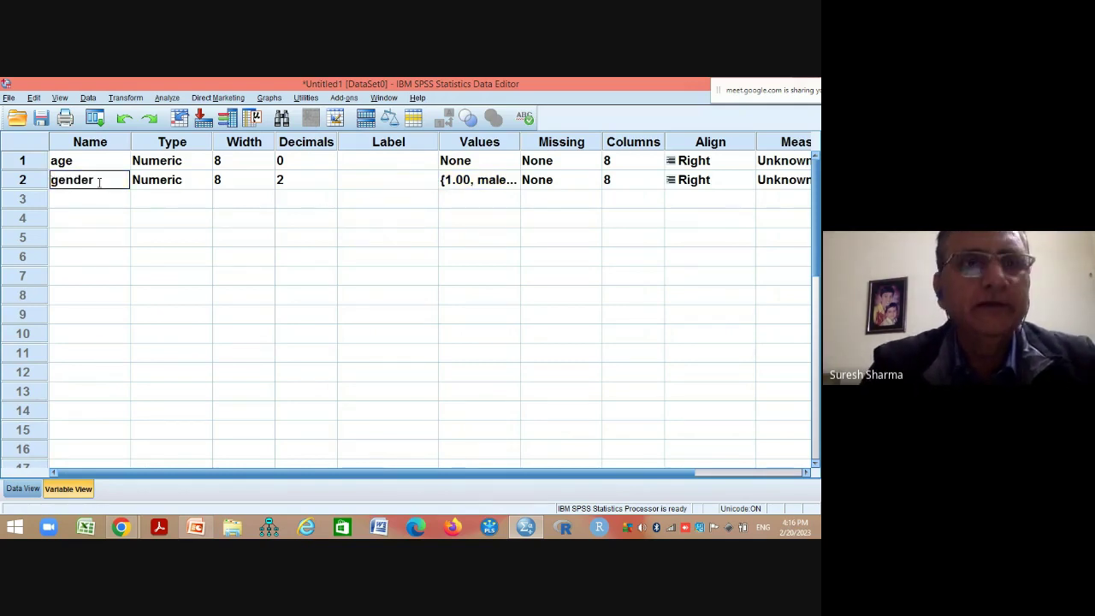
click(325, 275)
click(20, 488)
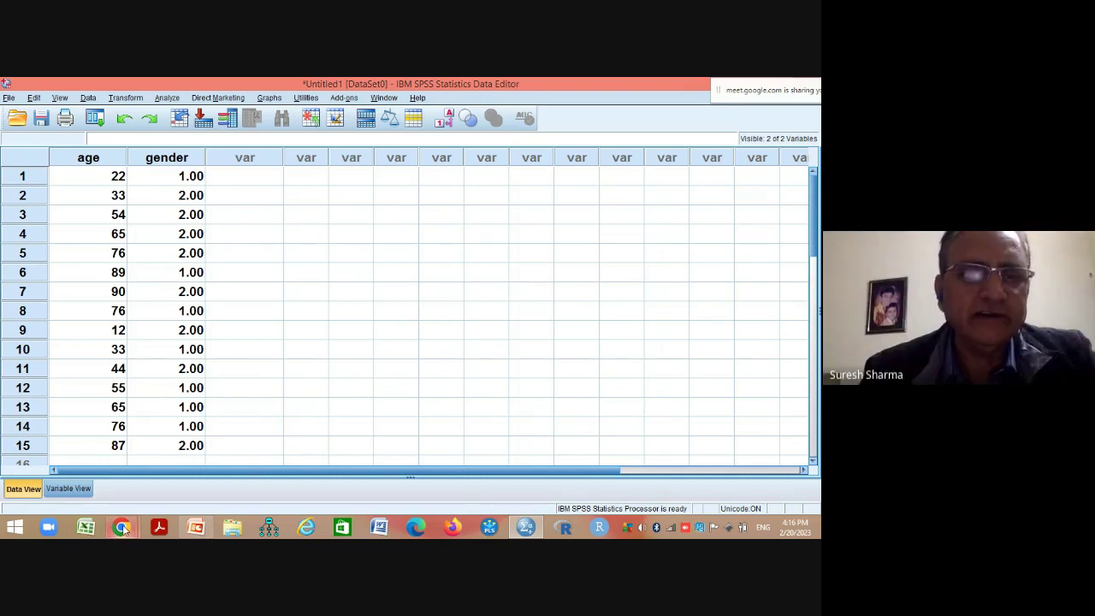
Switch to the Google Meet call window in Chrome.
mouse_move(120, 528)
click(77, 462)
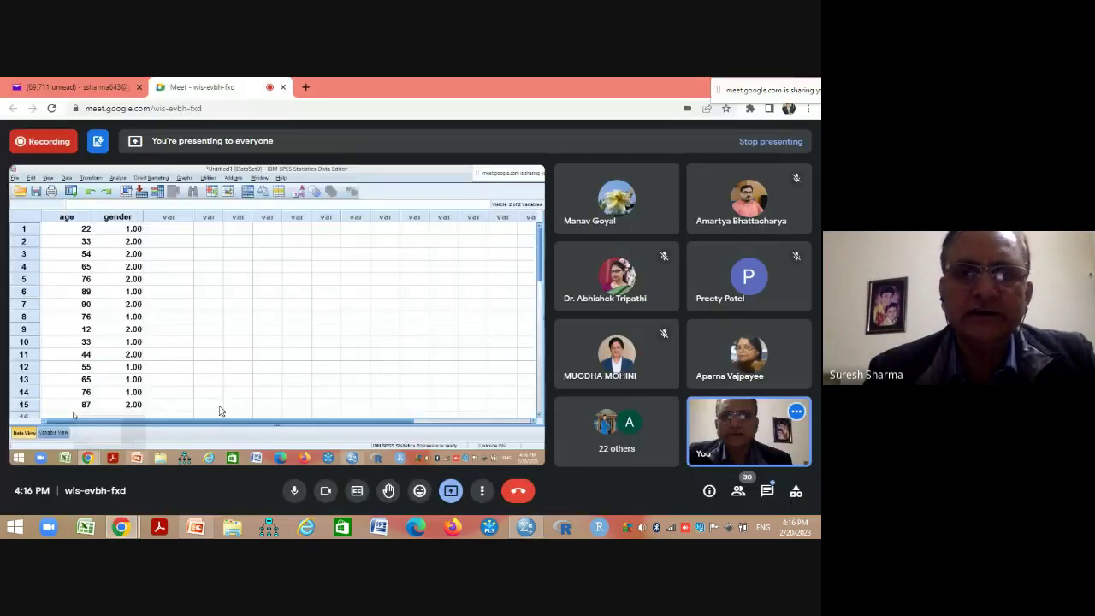